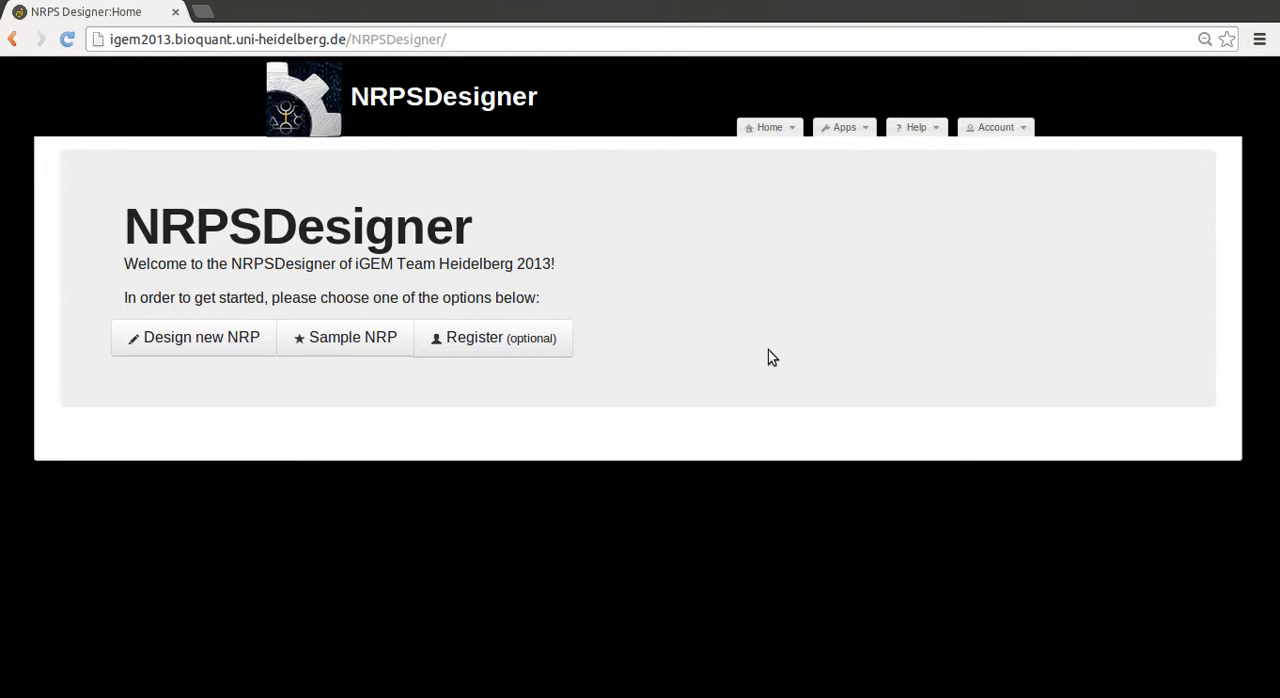
Start a new NRP design and set the first amino acid of the peptide to alanine in L-configuration
{"action": "left_click", "coordinate": [845, 128]}
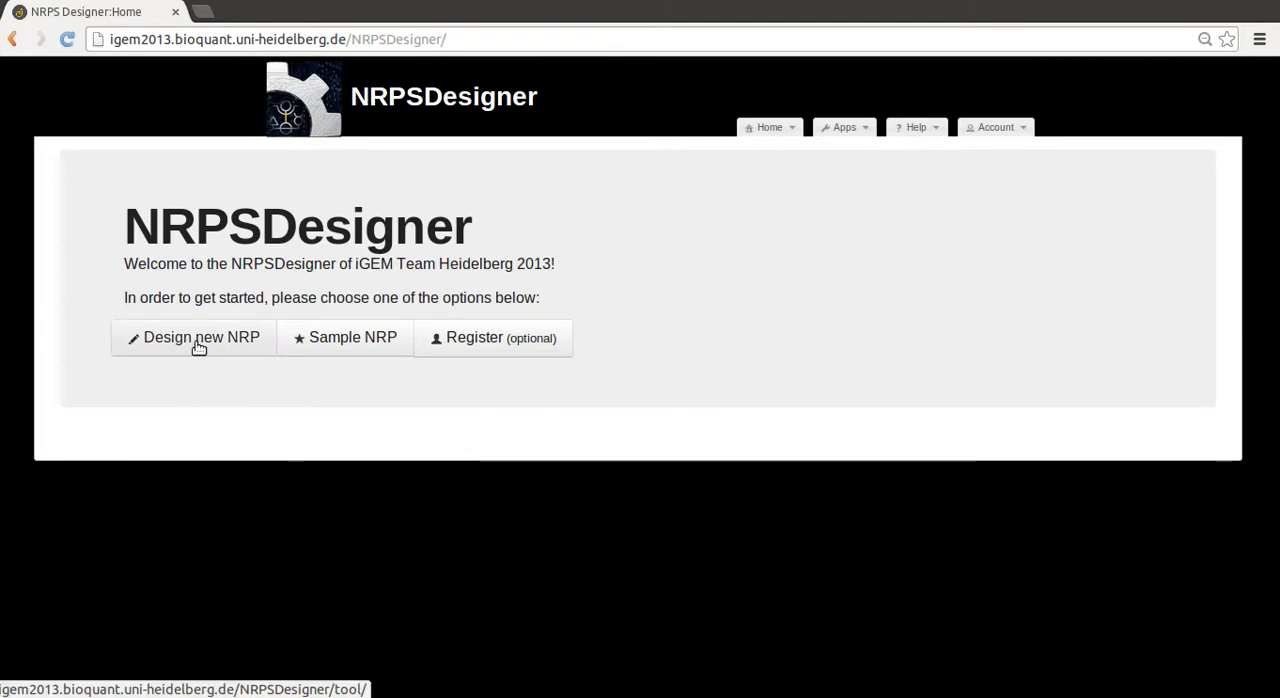
{"action": "left_click", "coordinate": [199, 340]}
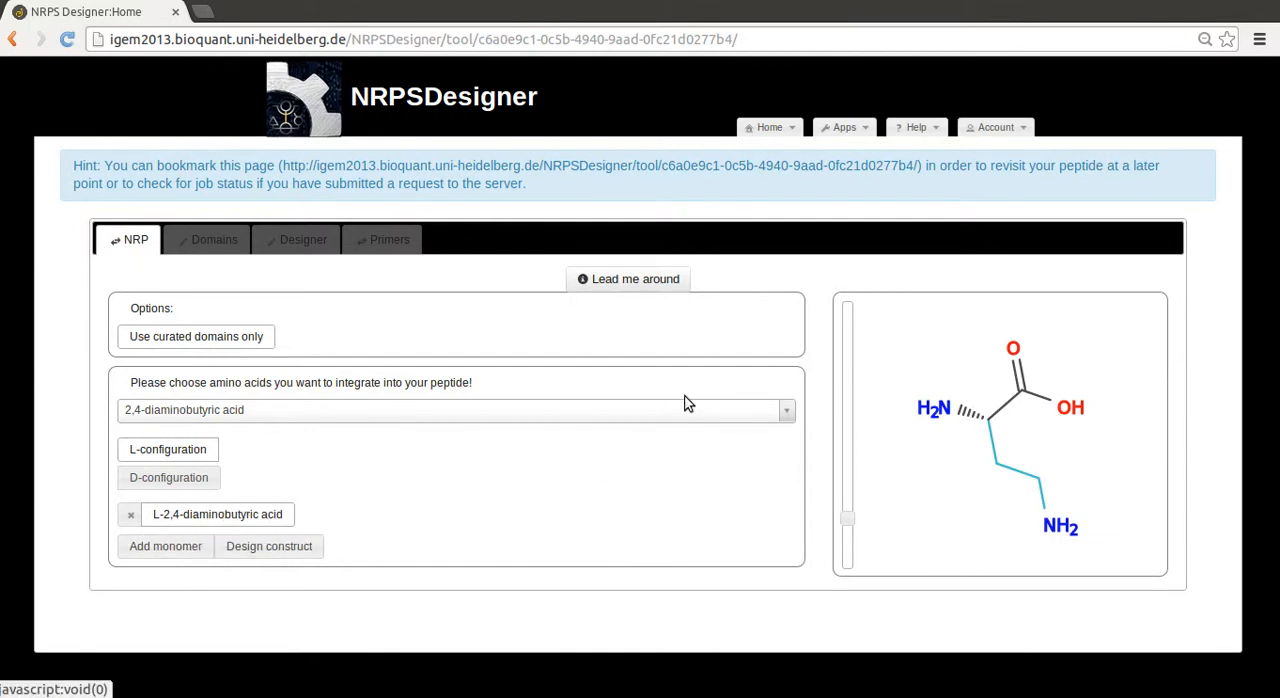
{"action": "left_click", "coordinate": [279, 412]}
{"action": "scroll", "coordinate": [305, 530], "scroll_direction": "down", "scroll_amount": 4}
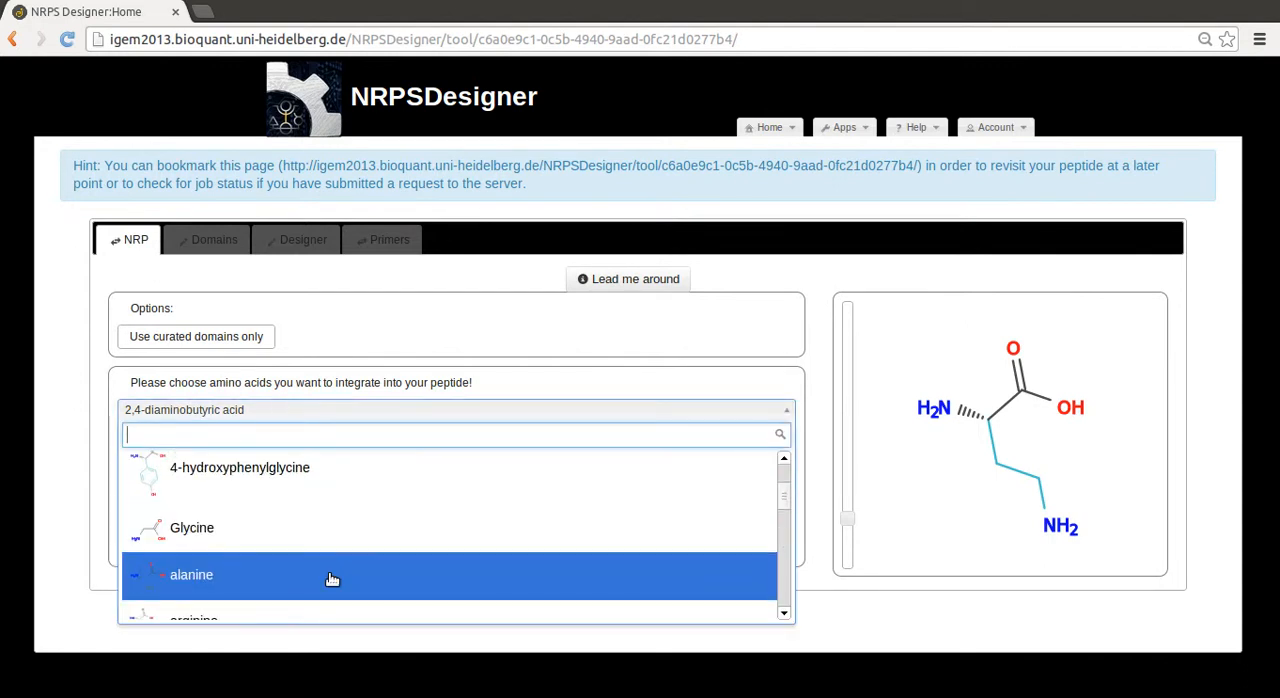
{"action": "left_click", "coordinate": [330, 577]}
Add 4-hydroxyphenylglycine as the second monomer and set it to D-configuration
{"action": "left_click", "coordinate": [183, 549]}
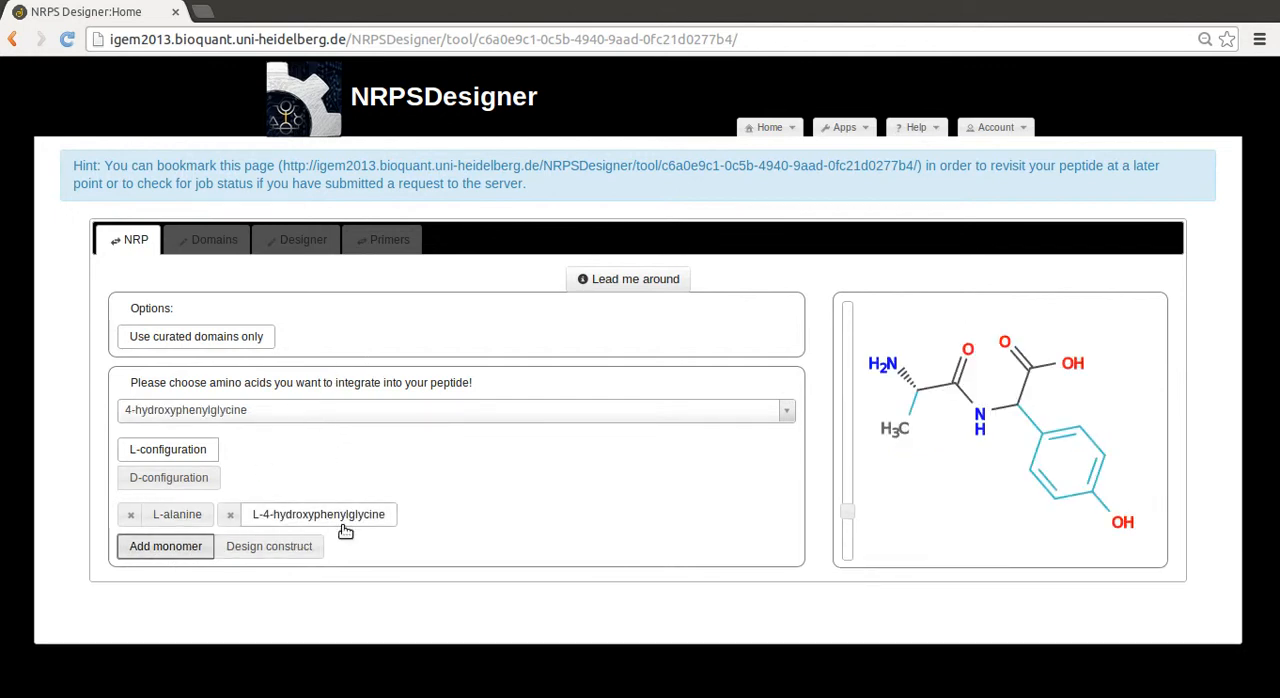
{"action": "left_click", "coordinate": [126, 482]}
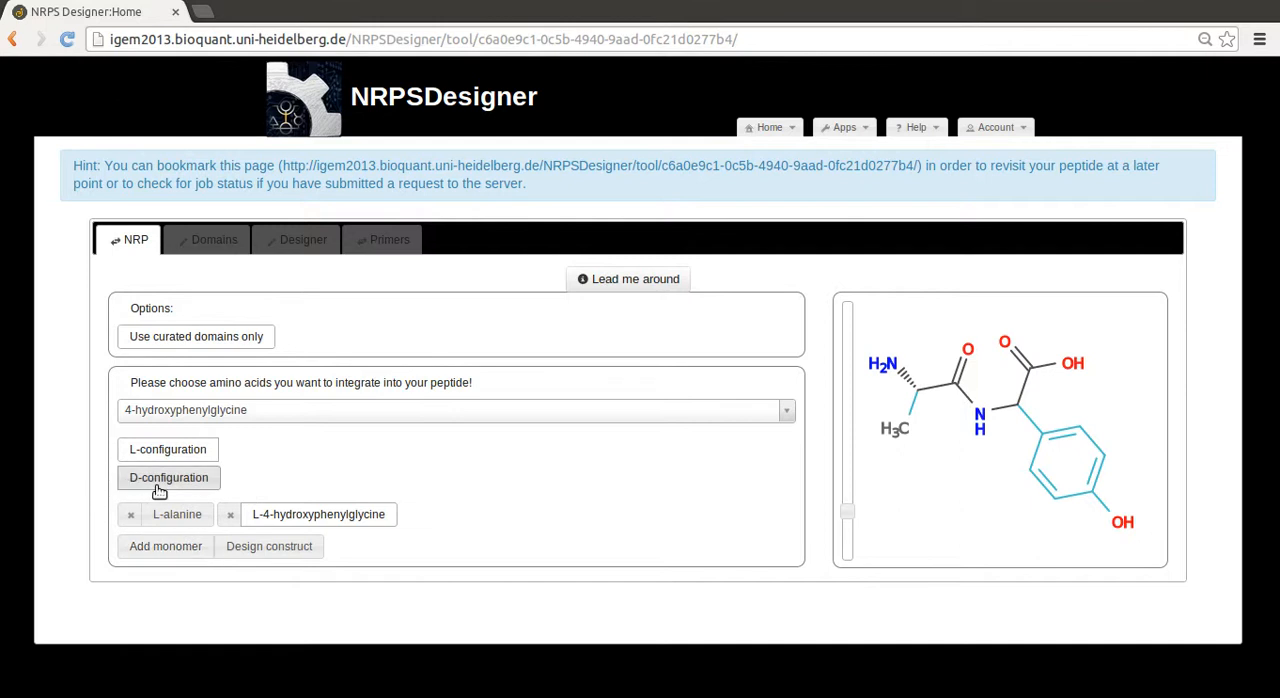
{"action": "left_click", "coordinate": [158, 489]}
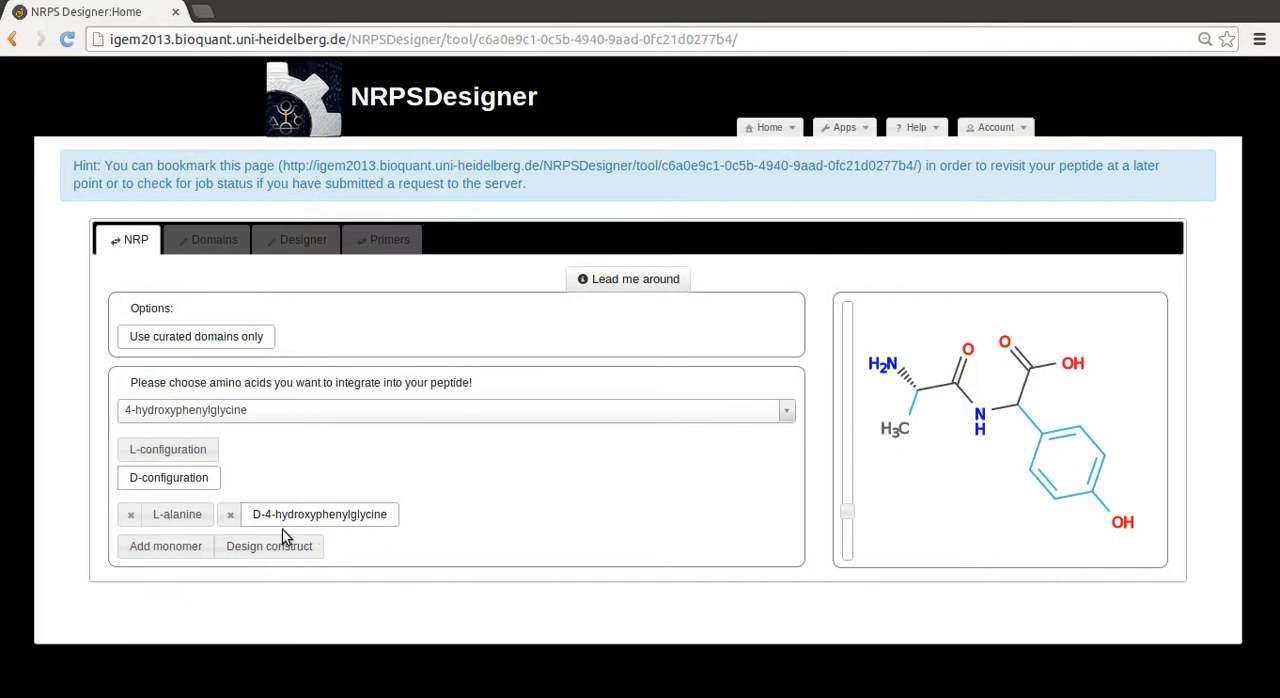
Add a third monomer to the peptide and set it to serine
{"action": "left_click", "coordinate": [168, 553]}
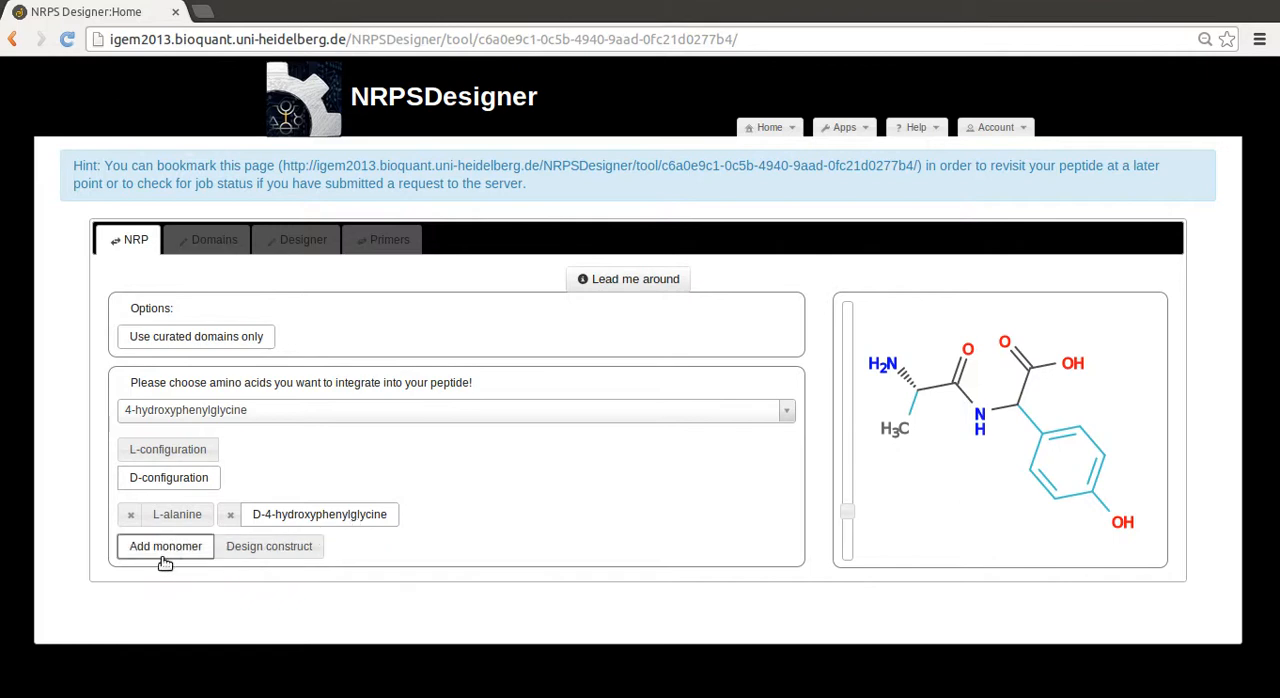
{"action": "left_click", "coordinate": [346, 412]}
{"action": "scroll", "coordinate": [302, 507], "scroll_direction": "down", "scroll_amount": 3}
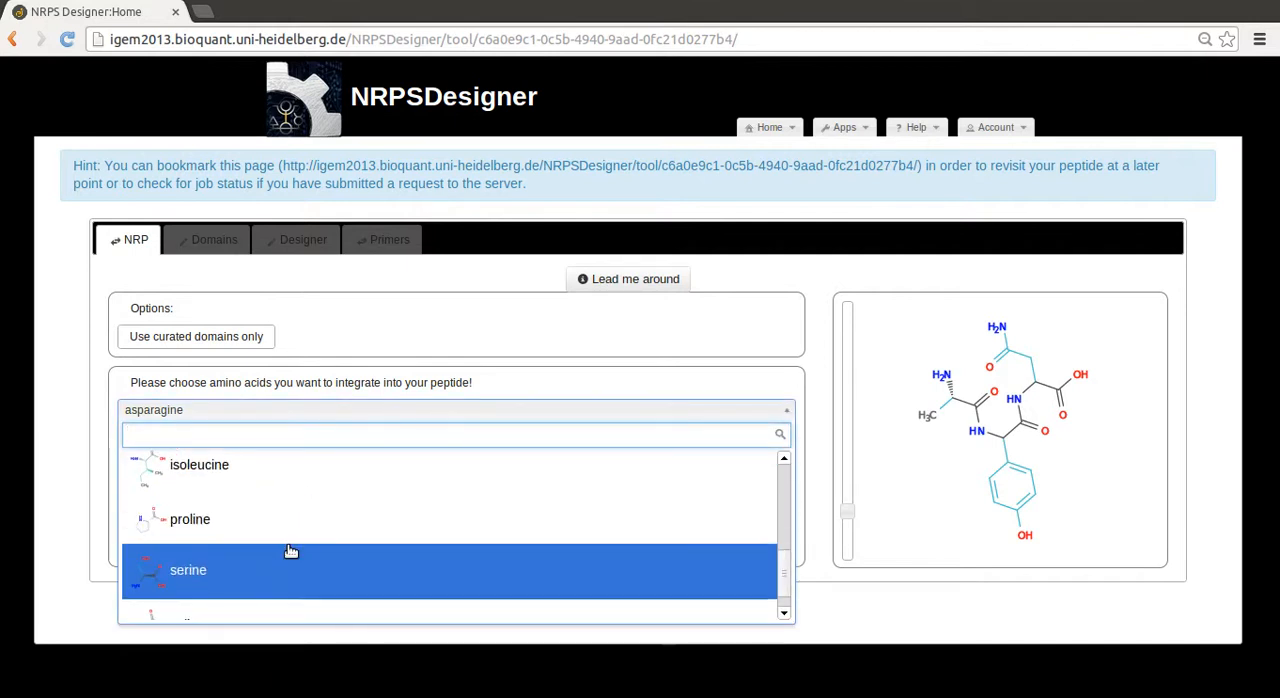
{"action": "left_click", "coordinate": [290, 551]}
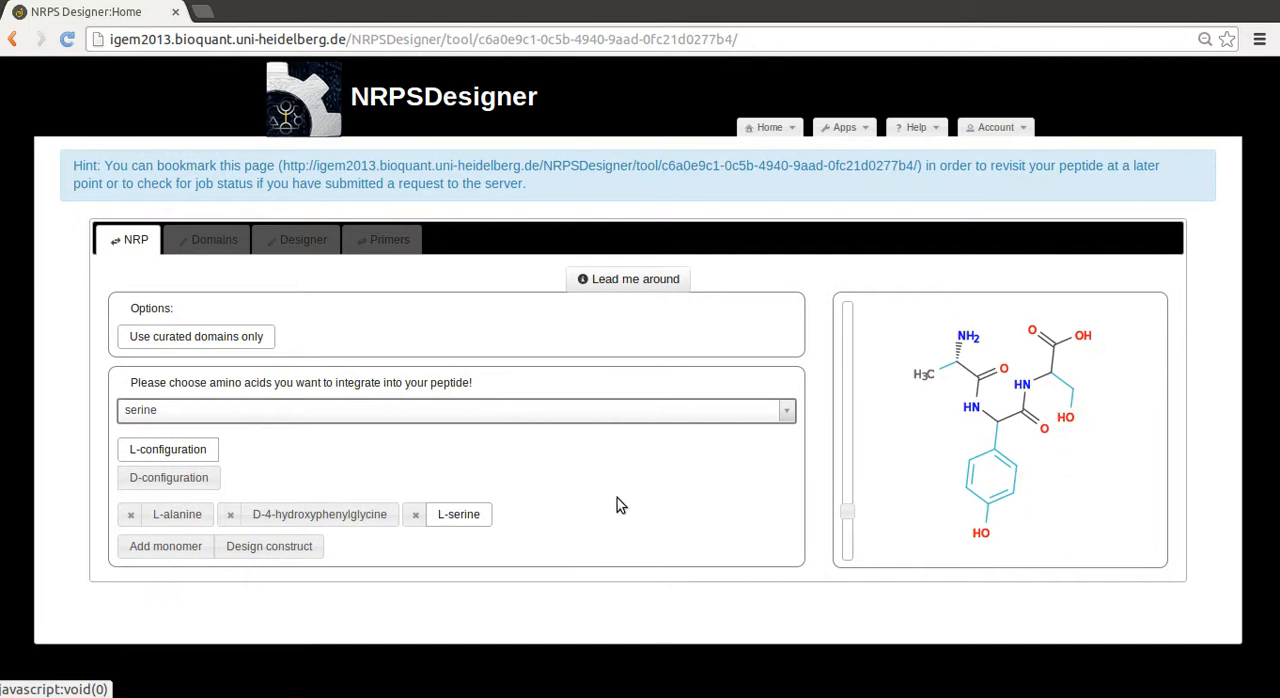
Design the construct for the three-monomer peptide, review its domain arrangement and proceed to the construct design
{"action": "left_click", "coordinate": [298, 545]}
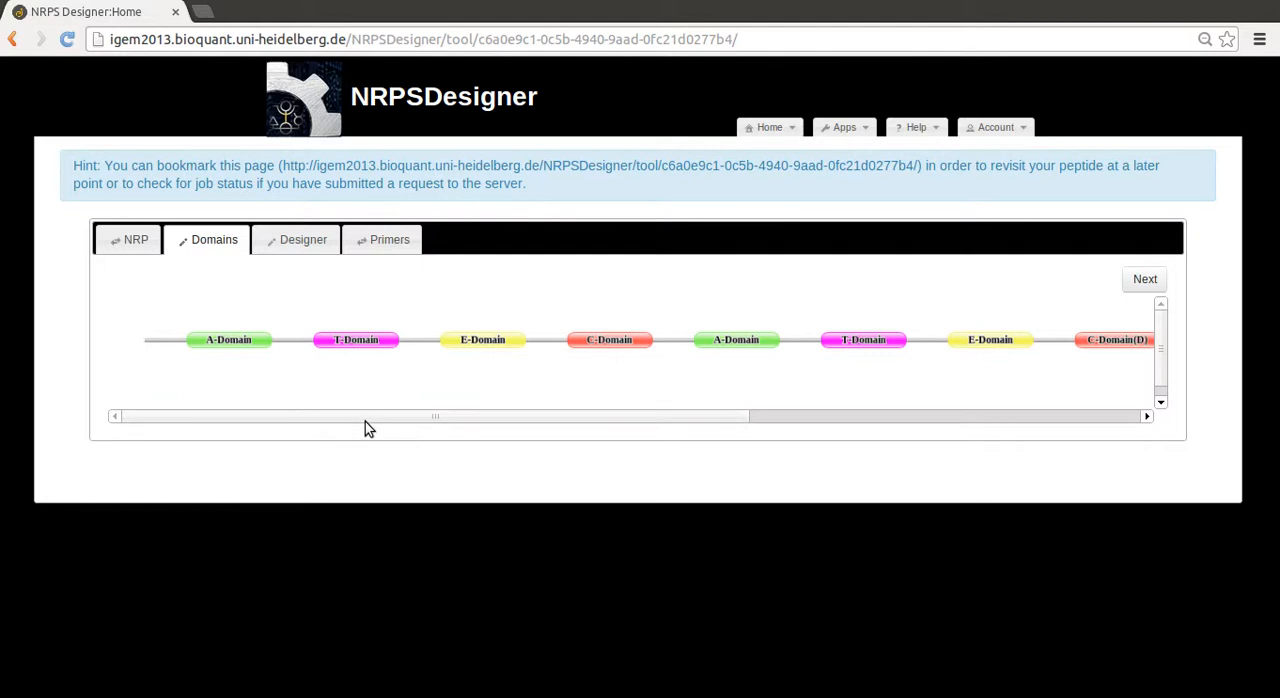
{"action": "left_click_drag", "start_coordinate": [365, 418], "coordinate": [731, 398]}
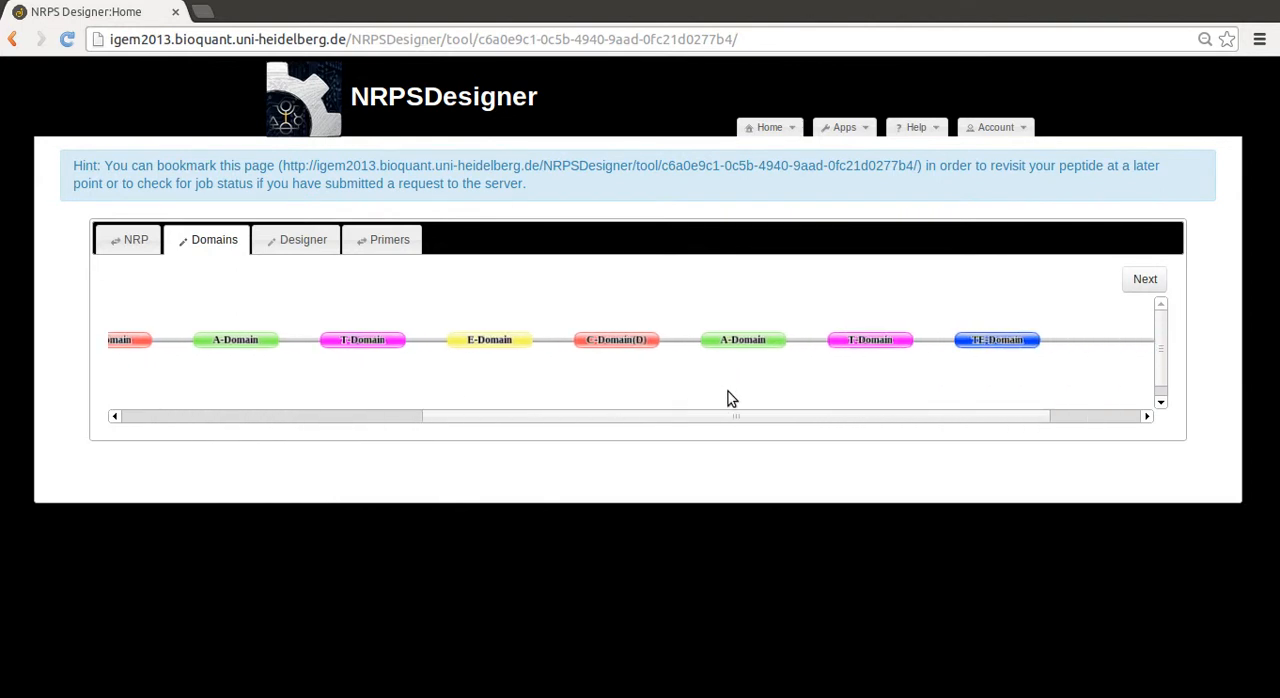
{"action": "left_click", "coordinate": [1132, 282]}
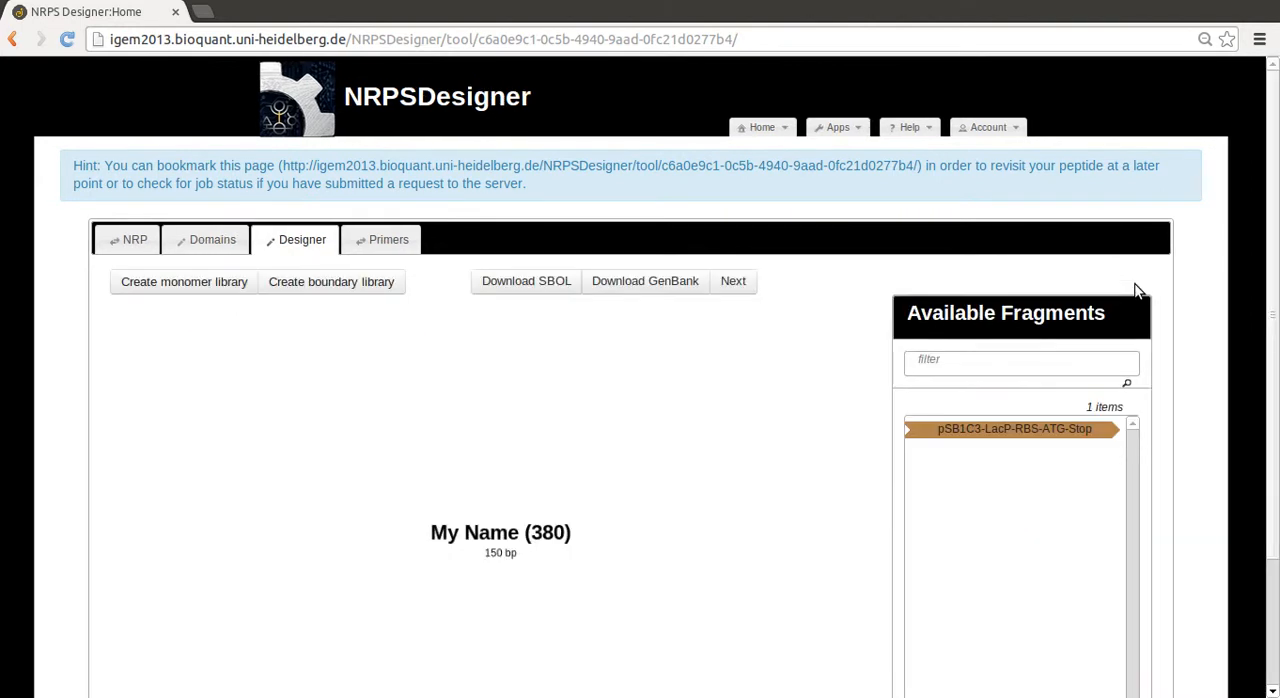
Examine the species, gene, module and substrate details of the C_L,A,T_Ep,E fragment in the circular Gibson construct
{"action": "scroll", "coordinate": [763, 515], "scroll_direction": "down", "scroll_amount": 3}
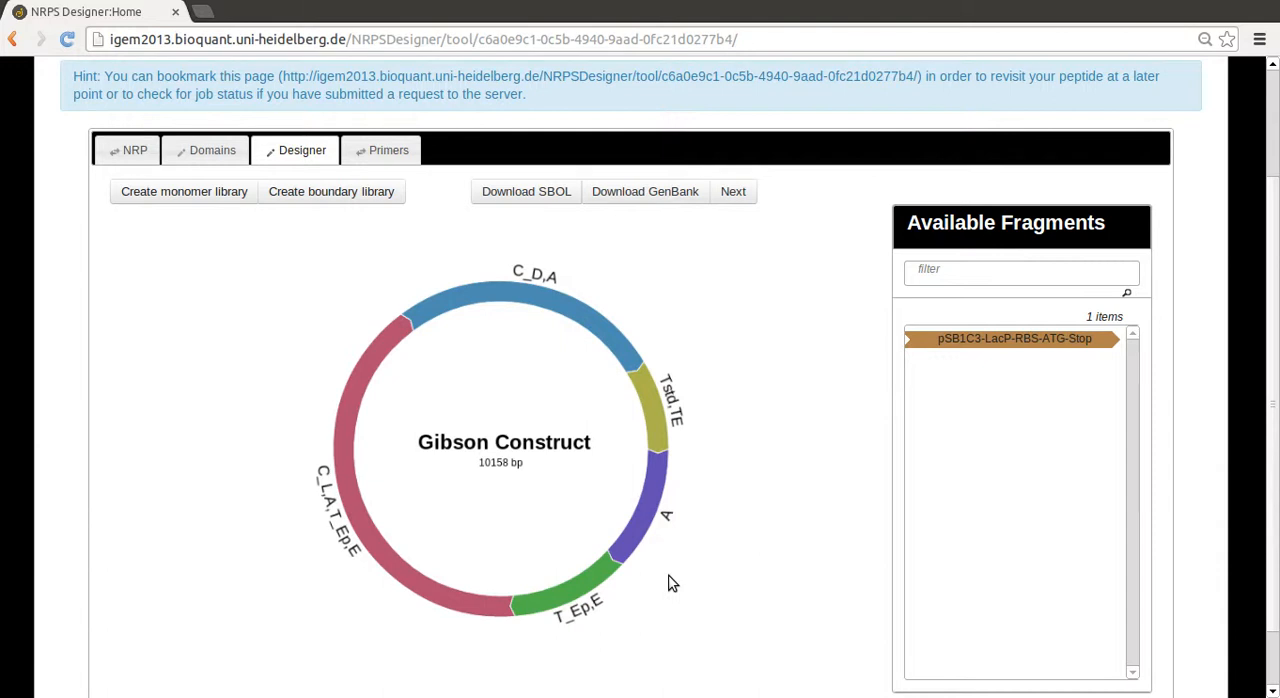
{"action": "left_click", "coordinate": [350, 487]}
{"action": "scroll", "coordinate": [362, 478], "scroll_direction": "down", "scroll_amount": 2}
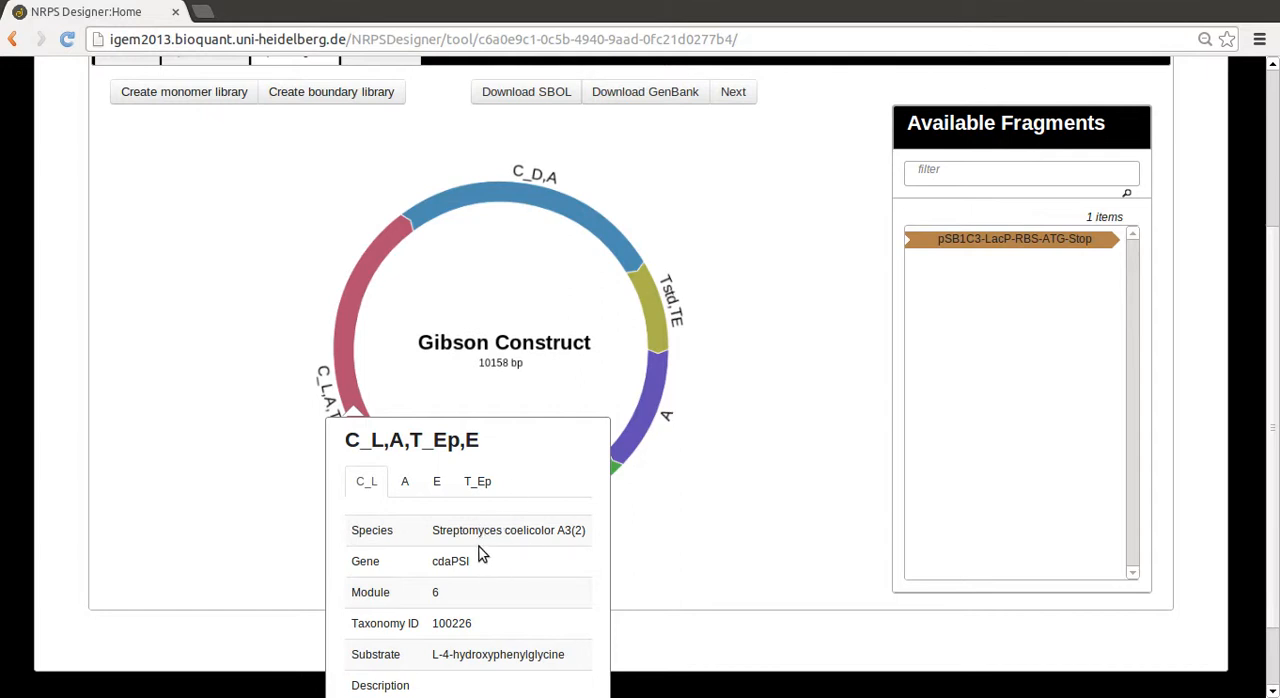
{"action": "left_click", "coordinate": [738, 454]}
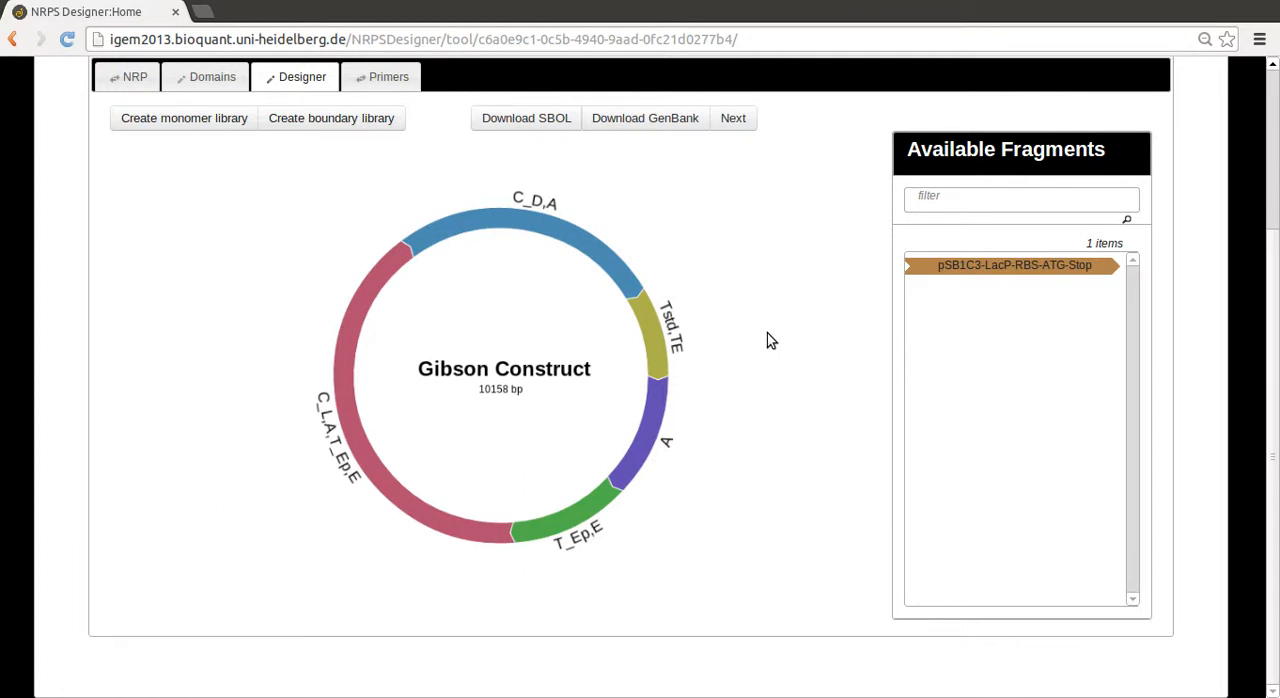
Insert the pSB1C3-LacP-RBS-ATG-Stop fragment into the Gibson construct between Tstd,TE and A
{"action": "left_click_drag", "start_coordinate": [989, 266], "coordinate": [713, 378]}
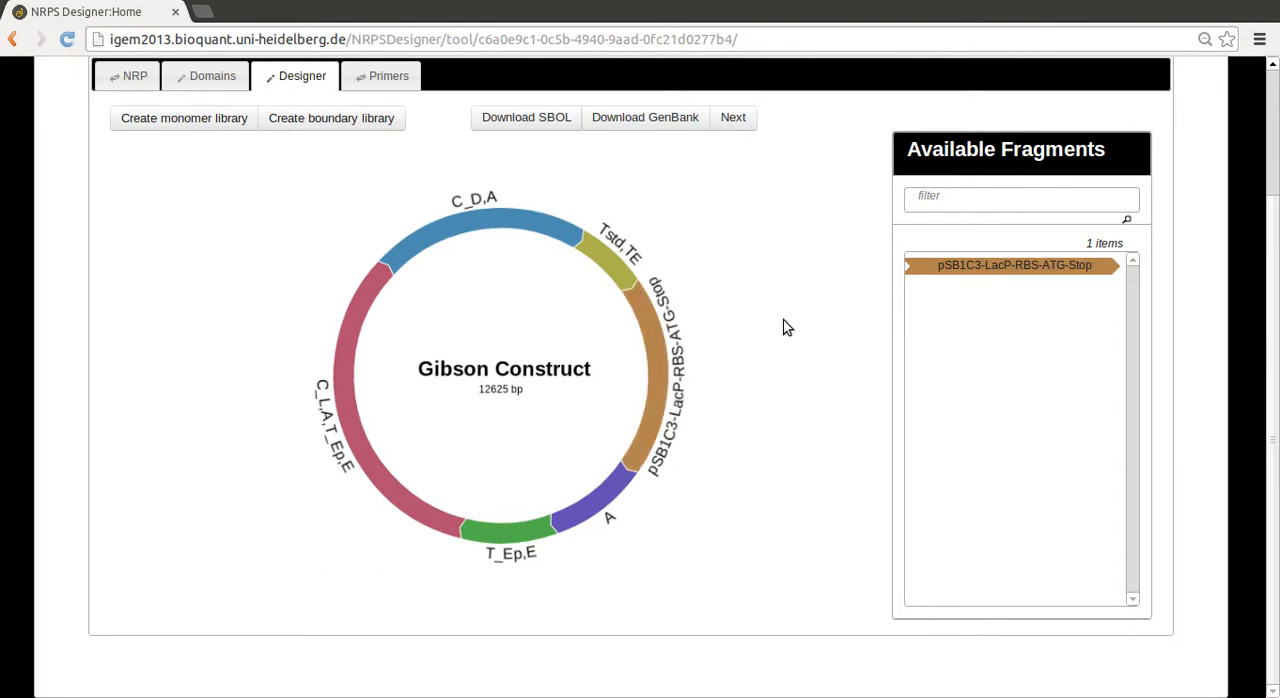
{"action": "scroll", "coordinate": [787, 327], "scroll_direction": "up", "scroll_amount": 3}
{"action": "scroll", "coordinate": [785, 329], "scroll_direction": "down", "scroll_amount": 2}
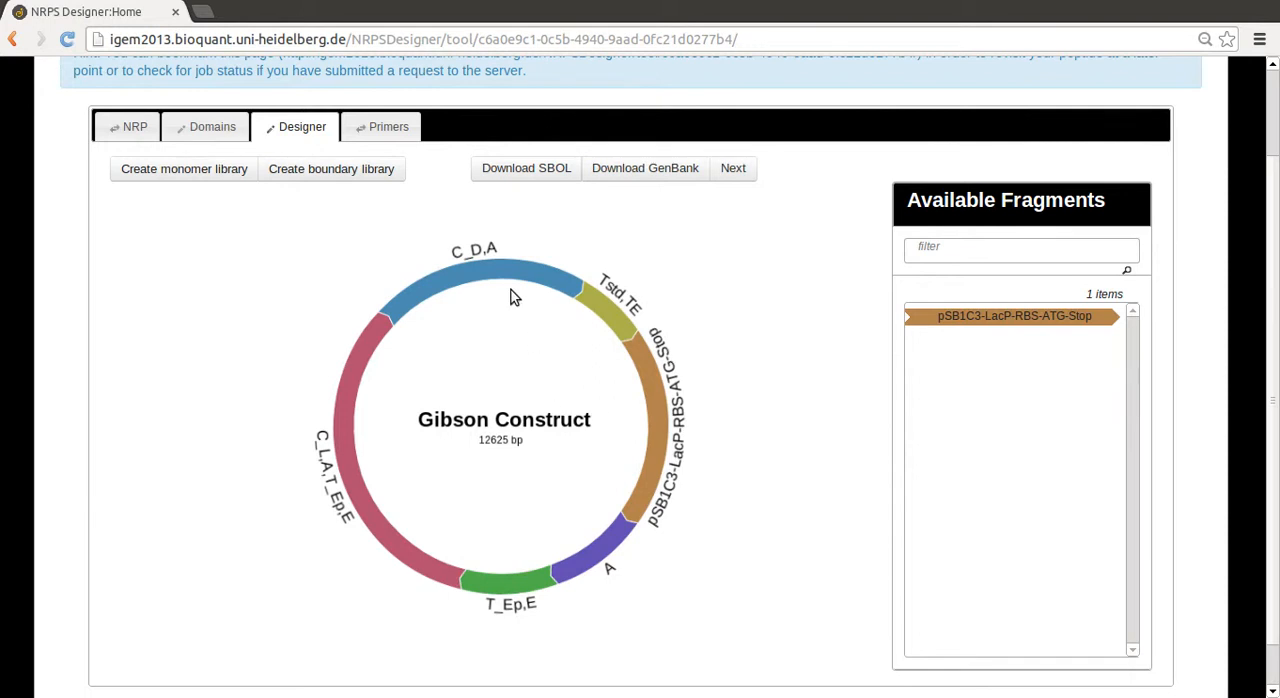
Generate the primers for the Gibson construct and review the primer overview, summary and PCR particulars
{"action": "left_click", "coordinate": [405, 133]}
{"action": "left_click", "coordinate": [643, 400]}
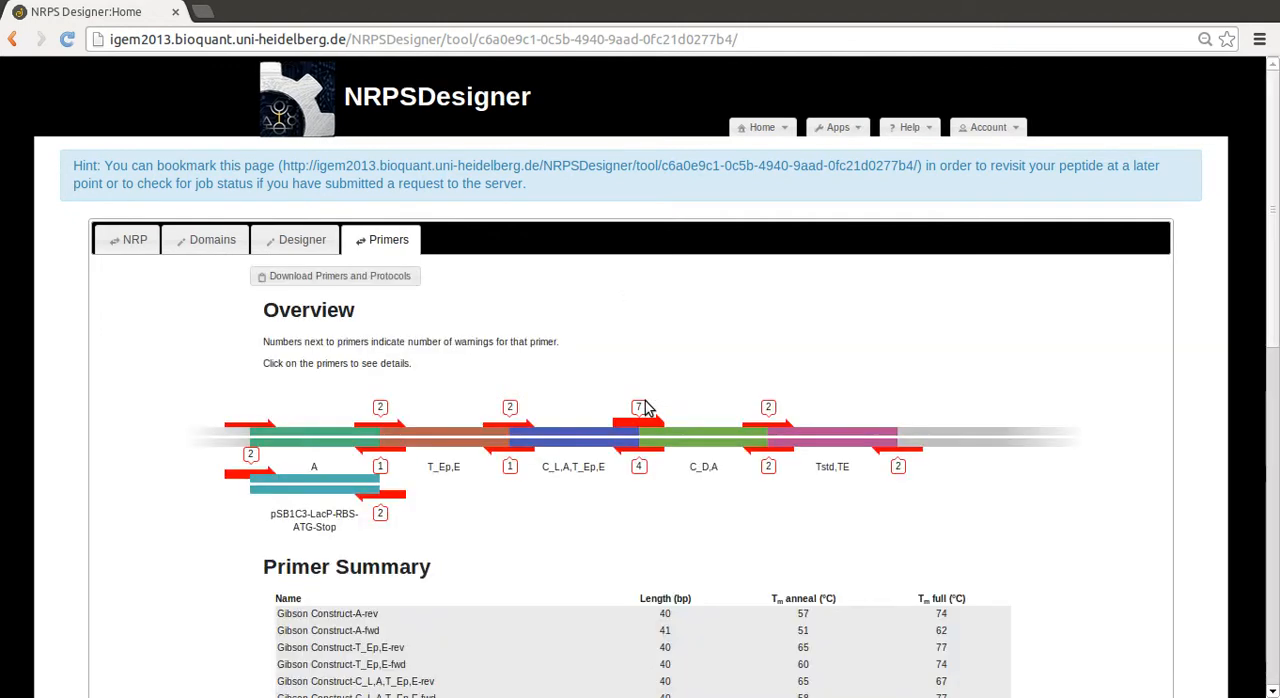
{"action": "scroll", "coordinate": [630, 405], "scroll_direction": "down", "scroll_amount": 5}
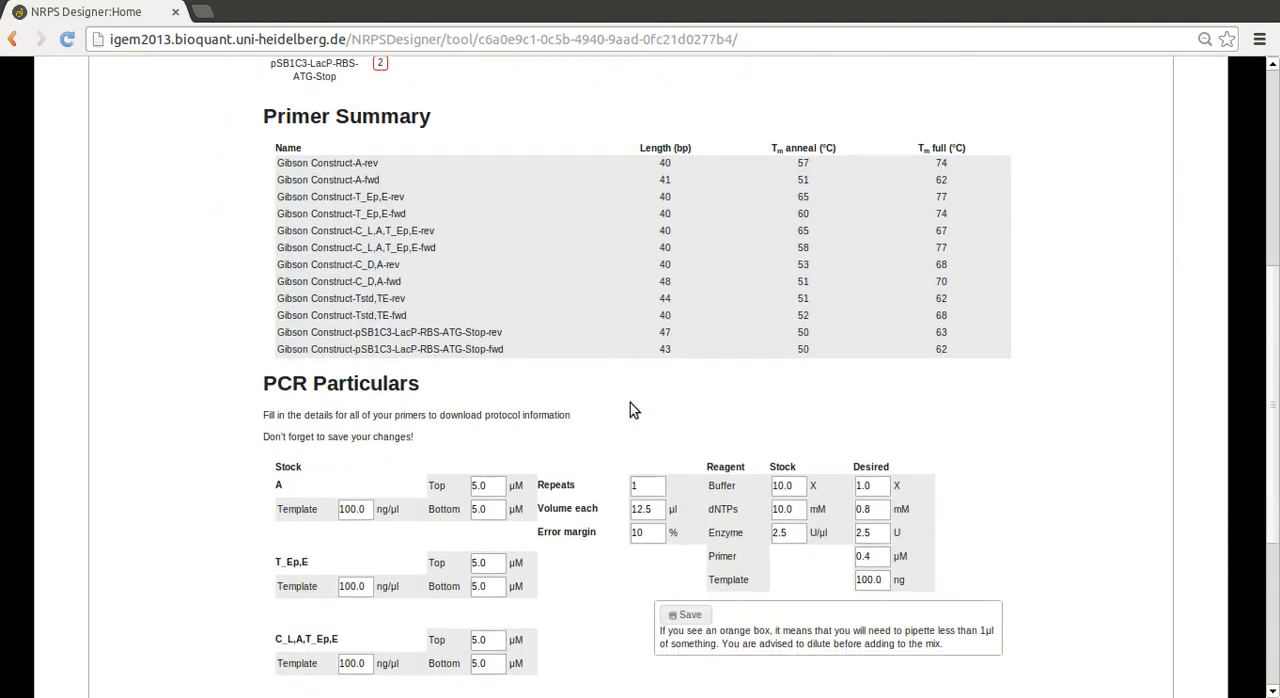
{"action": "scroll", "coordinate": [630, 410], "scroll_direction": "up", "scroll_amount": 4}
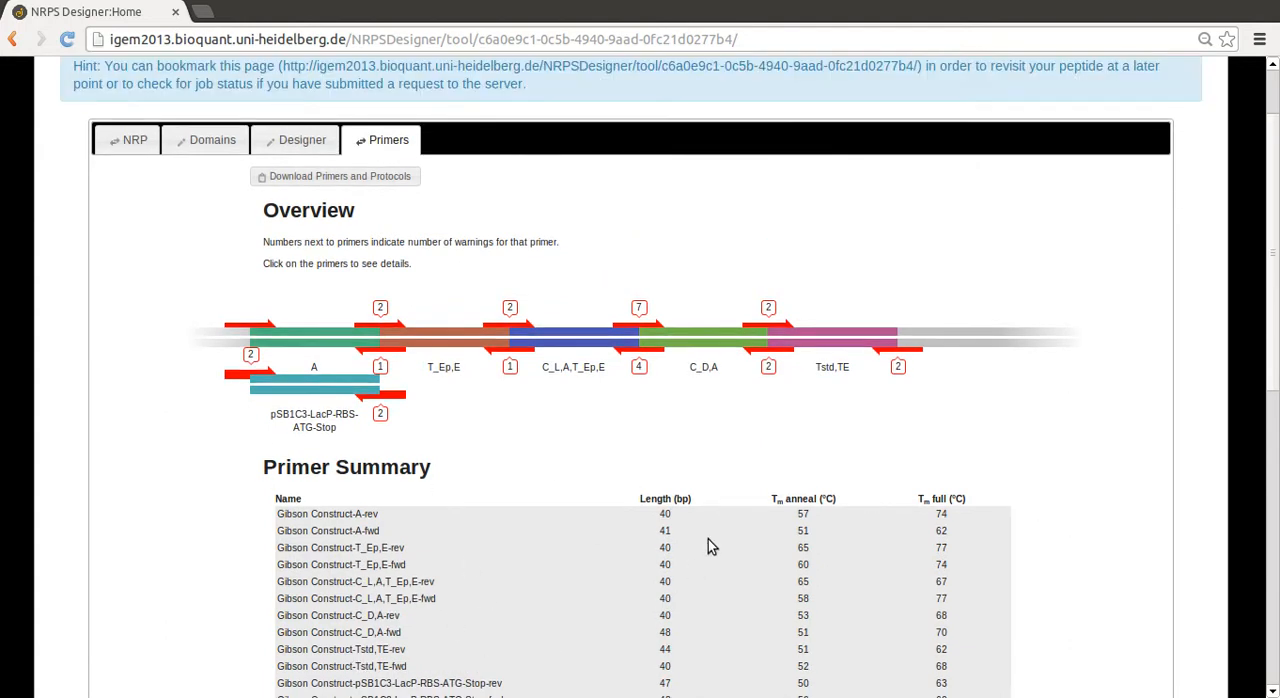
Edit the C_L,A,T_Ep,E forward primer, extending its 3' end by 4 bases and shortening its 5' end by 3 bases
{"action": "left_click", "coordinate": [530, 338]}
{"action": "scroll", "coordinate": [693, 524], "scroll_direction": "down", "scroll_amount": 2}
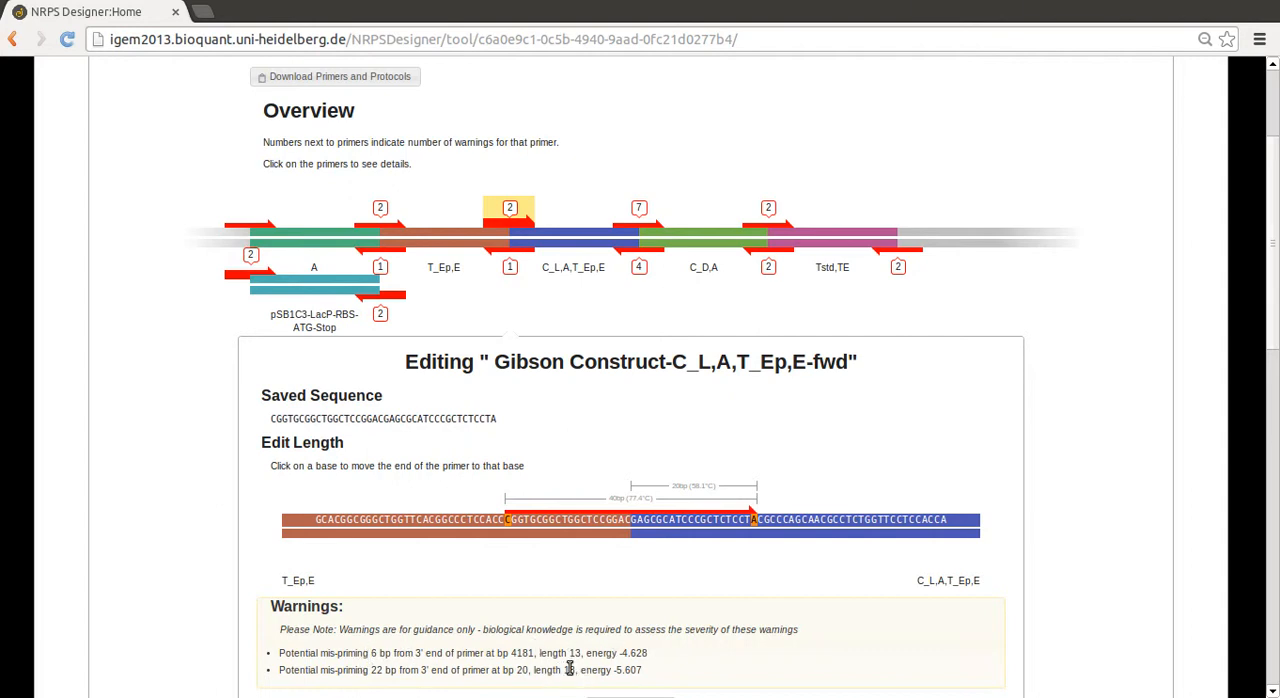
{"action": "left_click", "coordinate": [779, 521]}
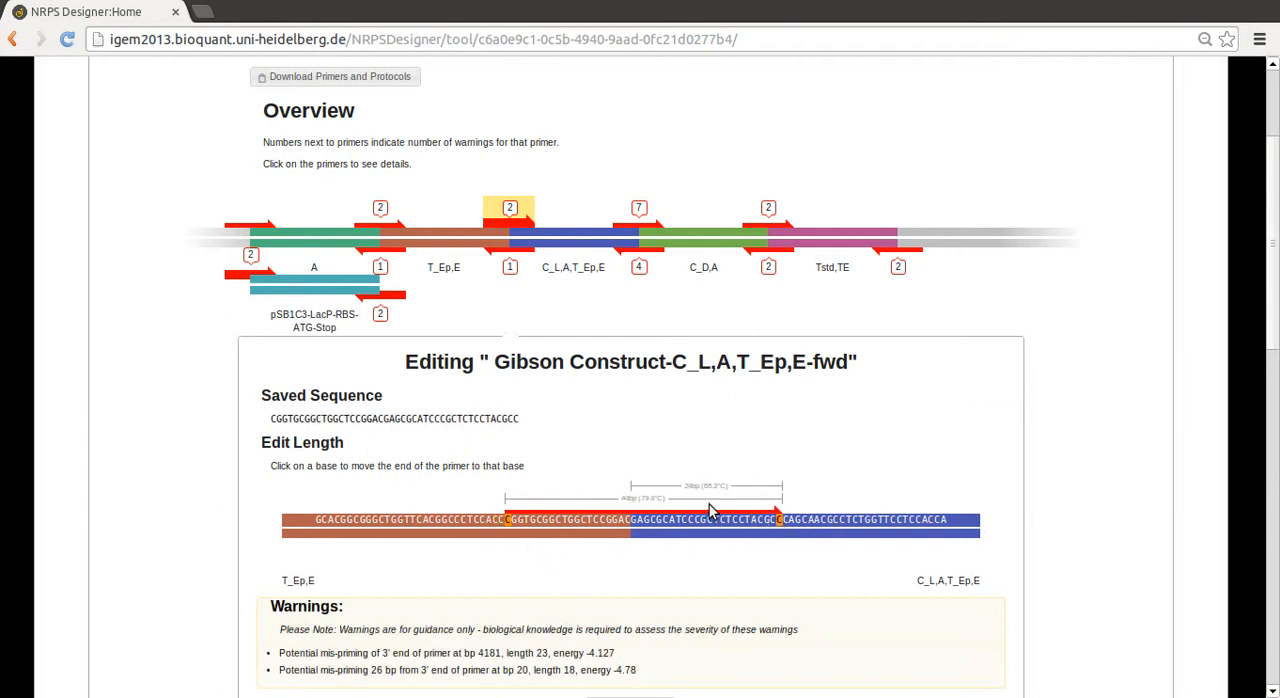
{"action": "left_click", "coordinate": [526, 519]}
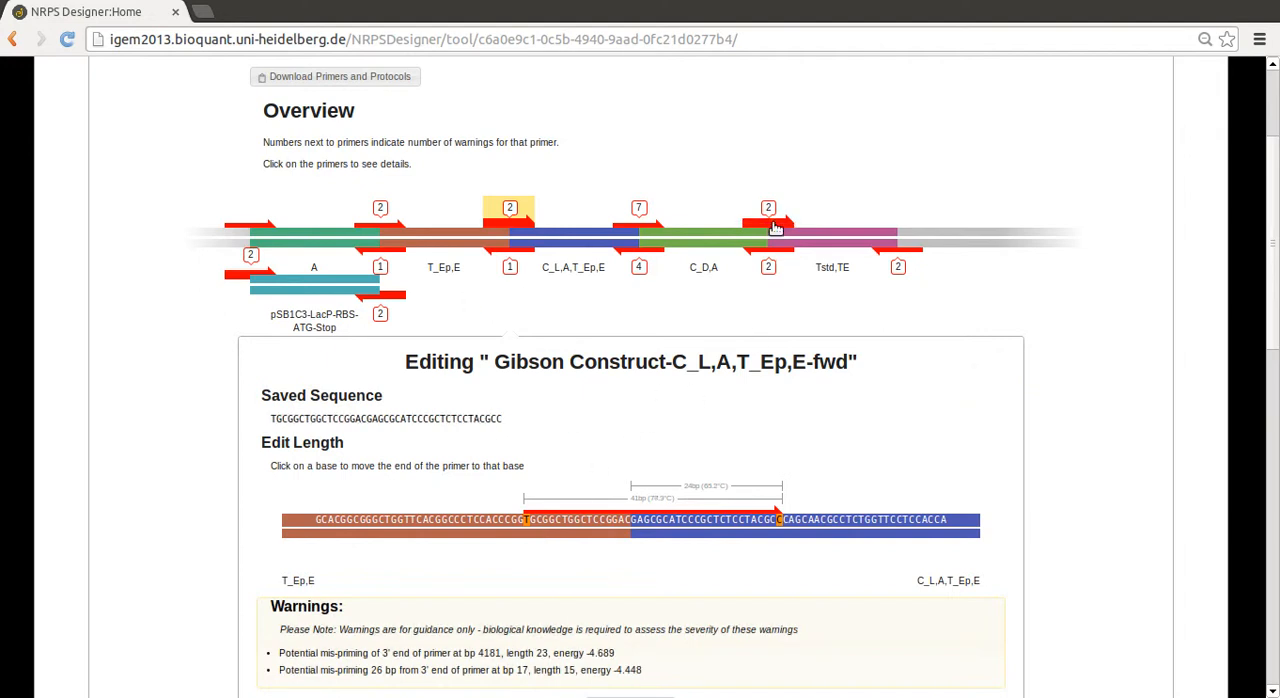
Return from the primer editor to the circular design view of the Gibson construct
{"action": "scroll", "coordinate": [729, 323], "scroll_direction": "up", "scroll_amount": 2}
{"action": "scroll", "coordinate": [729, 323], "scroll_direction": "up", "scroll_amount": 1}
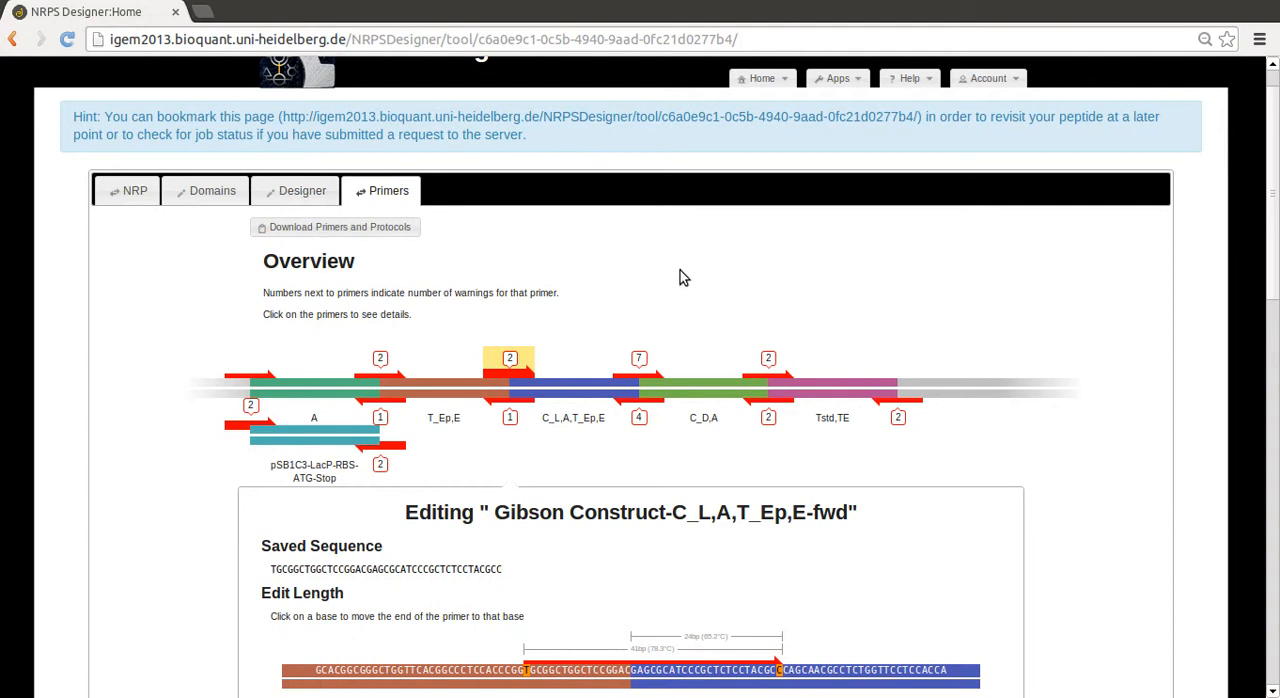
{"action": "left_click", "coordinate": [320, 192]}
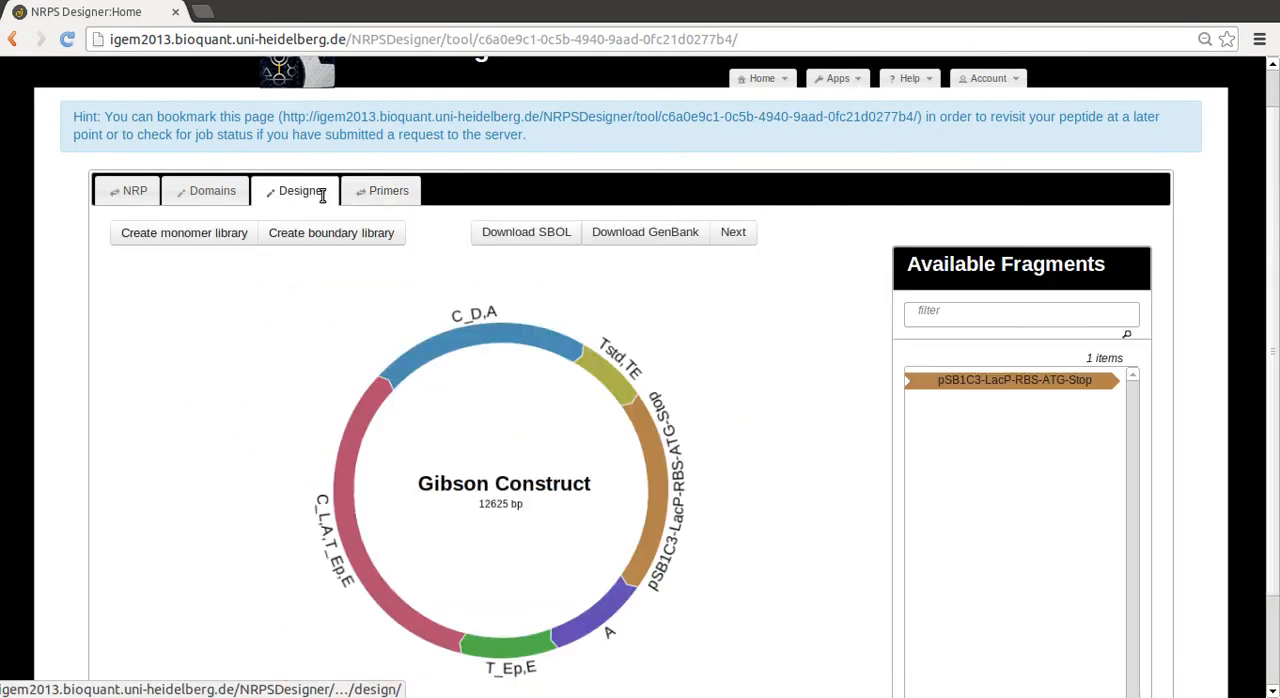